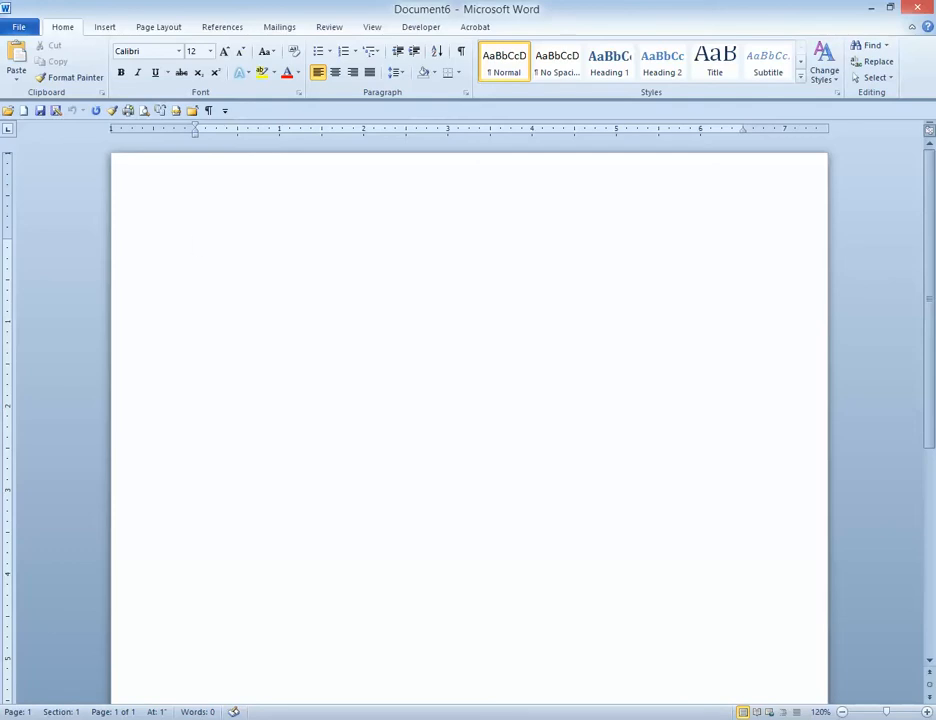
- Leave five blank lines, enter the date August 11, 2013, and show the paragraph marks
key("Return")
key("Return")
key("Return")
key("Return")
key("Return")
type("Augu")
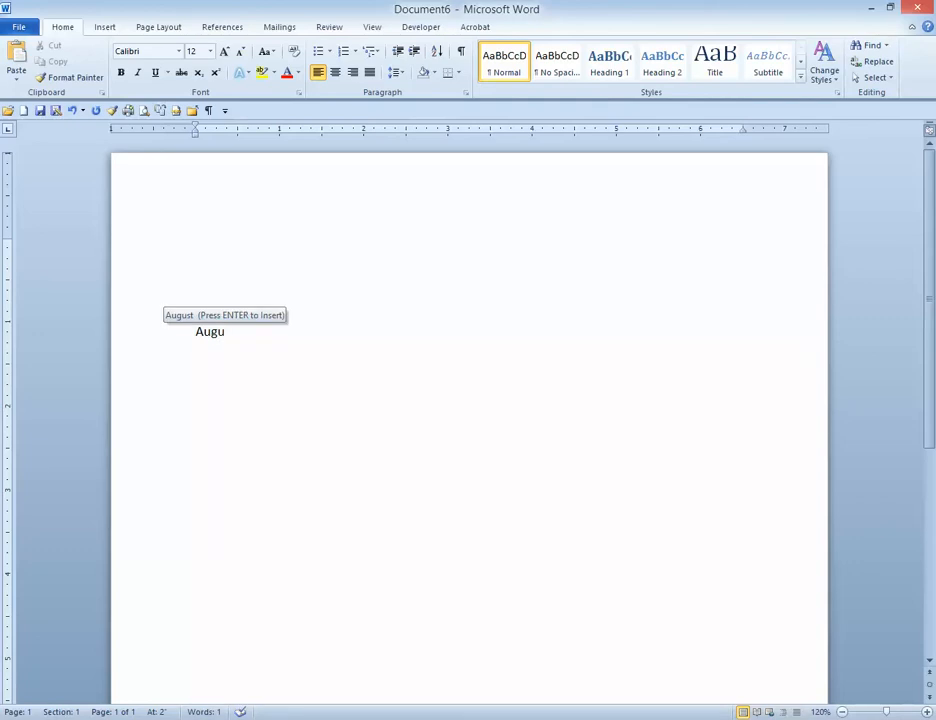
key("Return")
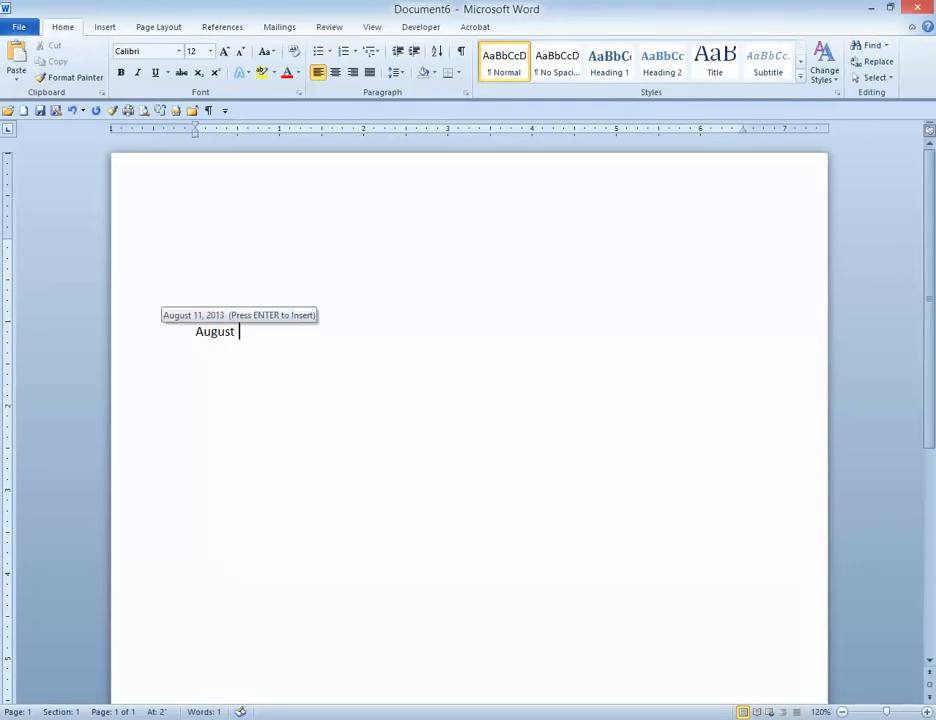
key("Return")
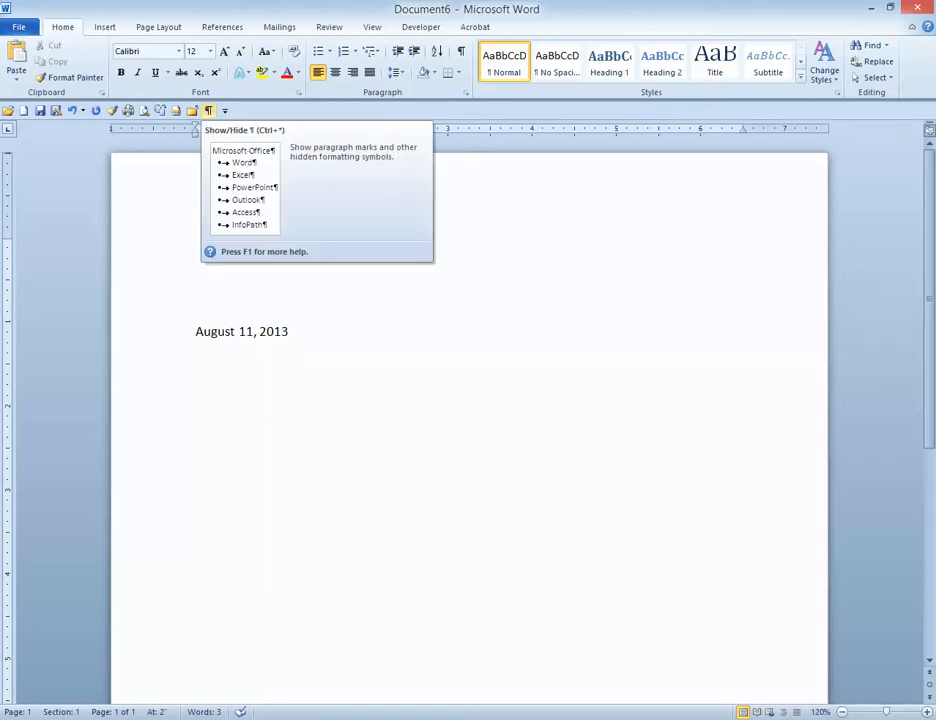
left_click(209, 111)
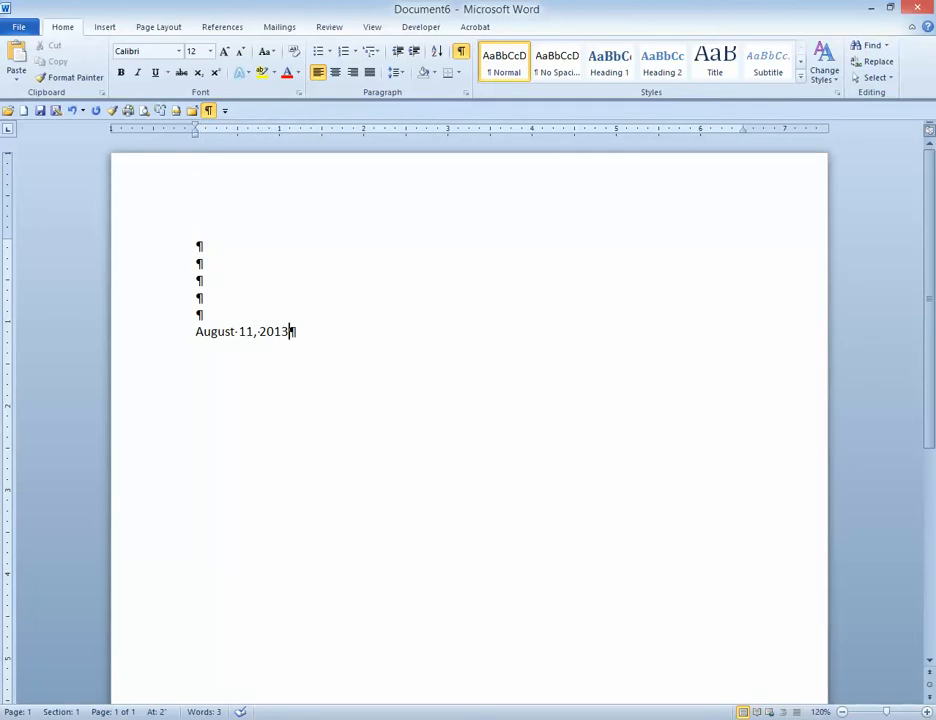
- Leave three blank lines below the date and enter the recipient lines "Meeting Manager" and "The Venetian"
key("Return")
key("Return")
key("Return")
key("Return")
type("Meeting Manager")
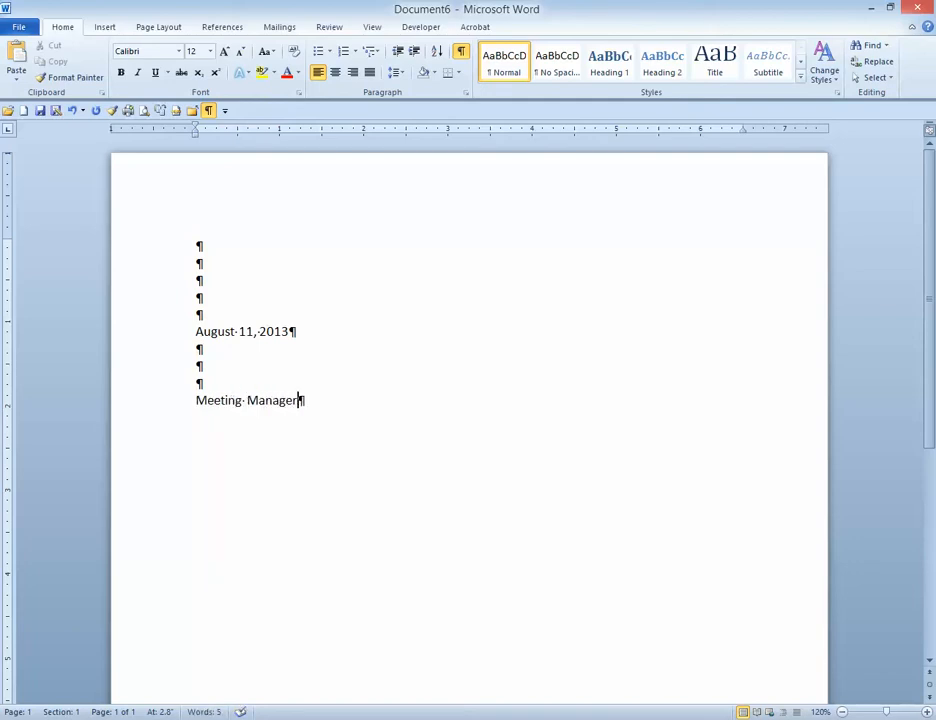
key("Return")
type("The Venetian")
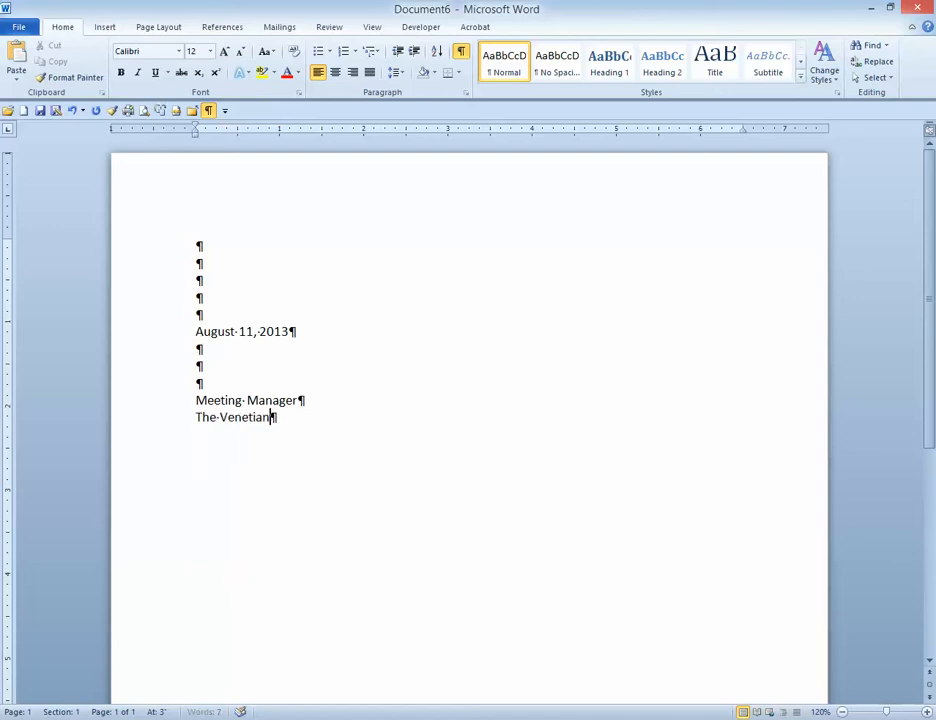
- Complete the inside address with the hotel's street line and its city, state and ZIP code line
key("Return")
type("3355 Las Vegas ")
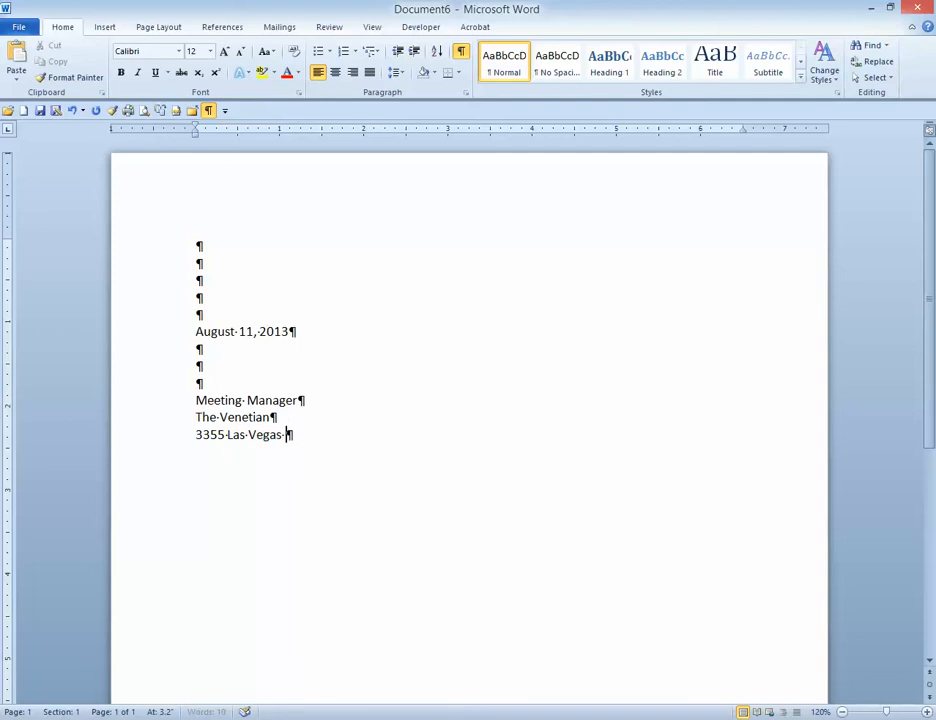
type("Boulevard")
key("Return")
type("Las Vegas, ")
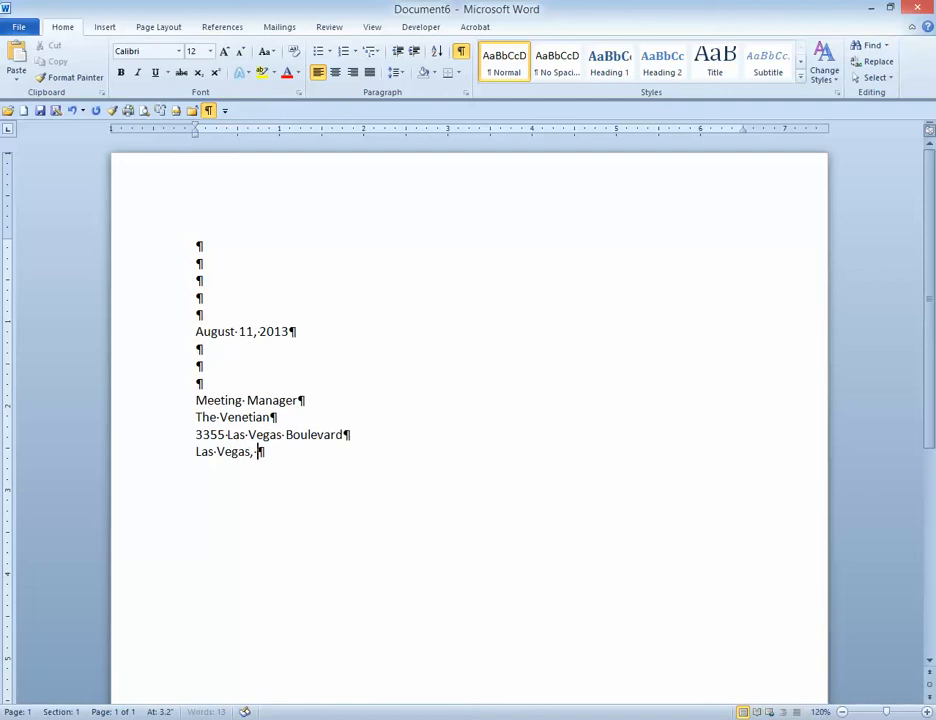
type("NV 89109")
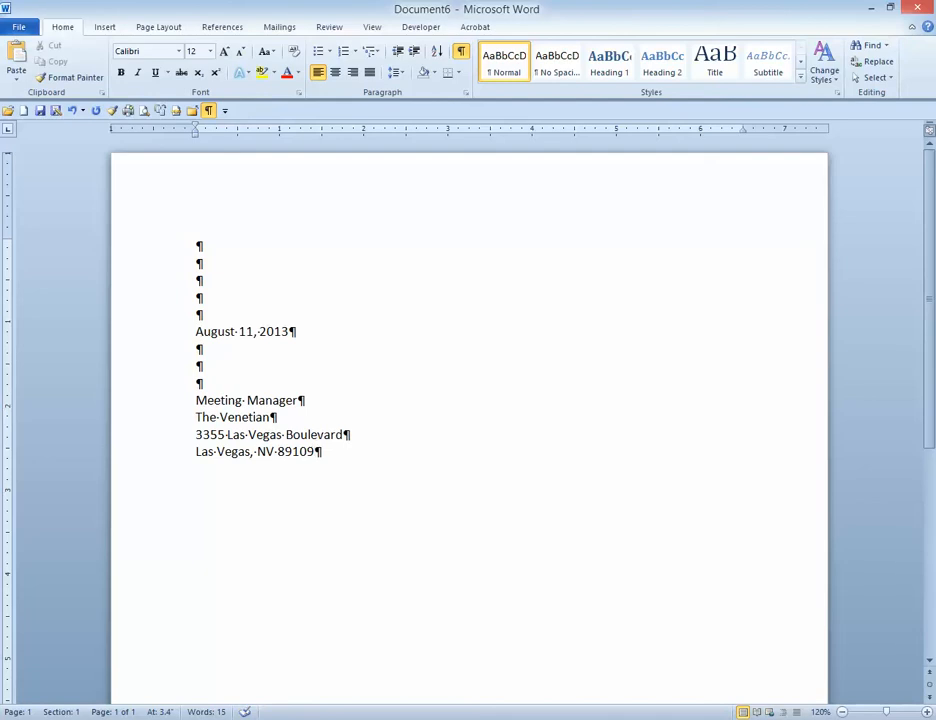
- Leave one blank line below the inside address and enter the salutation "Dear Meeting Manager,"
key("Return")
key("Return")
type("Dear Meeti")
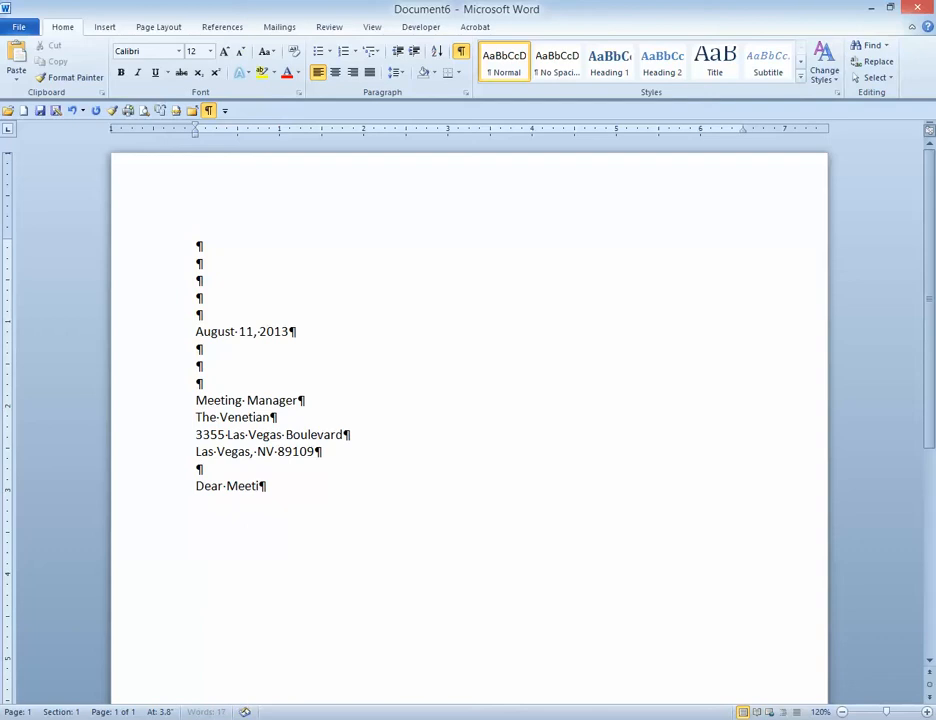
type("ng Manager,")
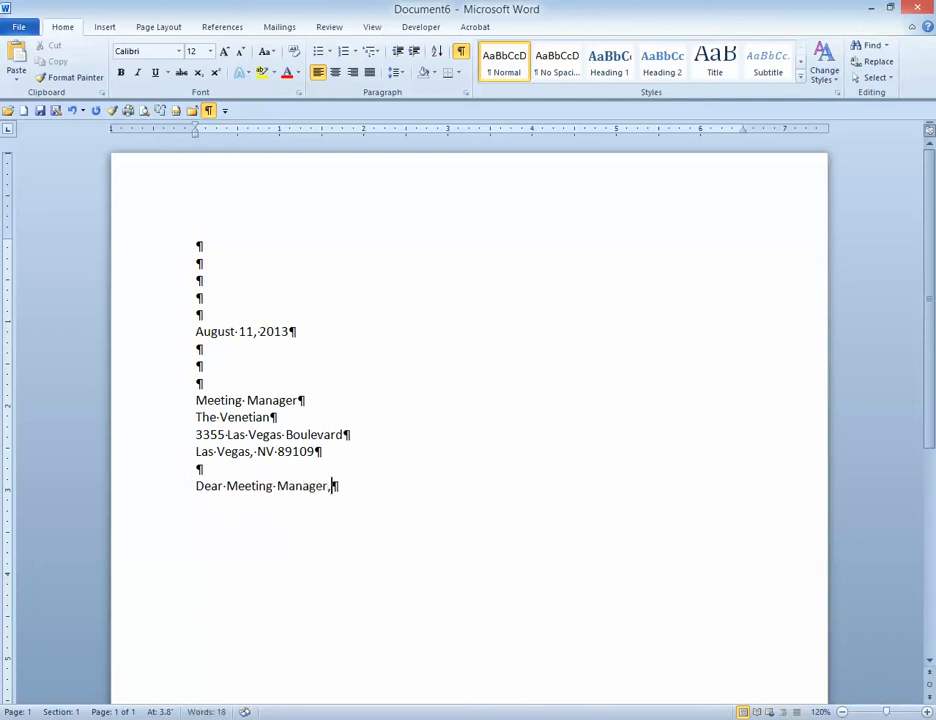
- Add the body asking about rooms for about 250 Cynergy sales associates from October 23-27, including five bulleted questions and the paragraph requesting a response by April 25
key("Return")
key("Return")
type("Can The Venetian provide meeting rooms and accommodations for about 250 Cynergy sales associates from October 23-27?  We are seeking a hotel that offers both resort and conference facilities appropriate for the next sales meeting of my company.  Please answer these additional questions:  Does The Venetian have a banquet room that can seat 250? Can you provide at least four smaller meeting rooms, each to accommodate a maximum of 75? Do you supply public address systems, audio-visual equipment, and computer facilities in each meeting room? Do you provide transportation to and from the airport? Is the Sands Convention Center part of The Venetian?  I will be most grateful for answers to these questions and for any other information you can provide about your resort facilities.  Please send your response by April 25 so that I can meet with our planning committee on May 1.")
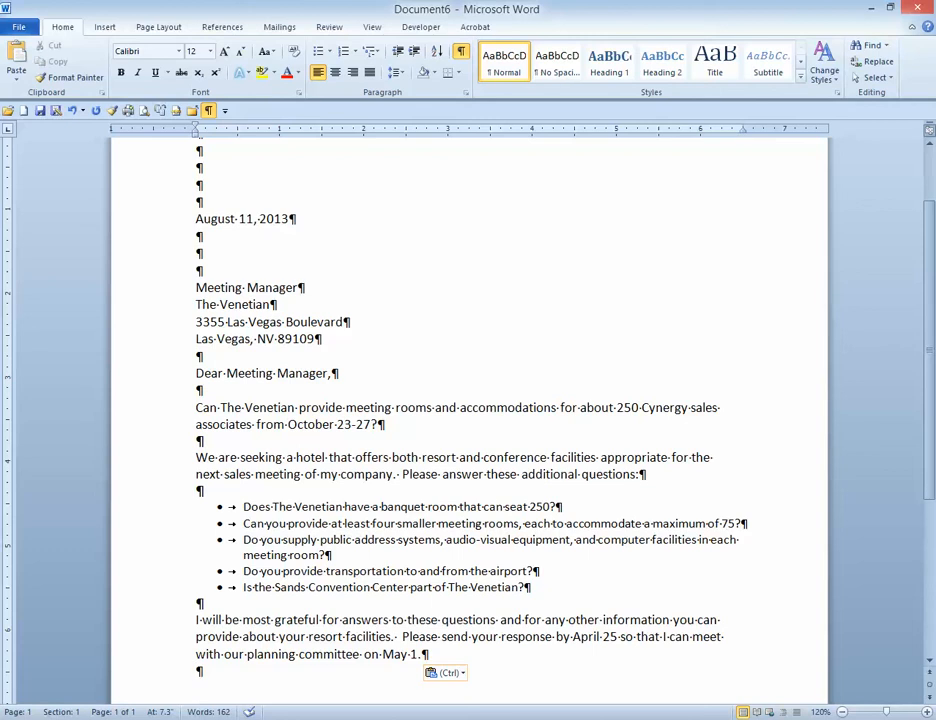
- Close the letter with "Sincerely,", three blank lines, and the signature lines "Your Name" and "Your Title"
scroll(470, 420, "down", 1)
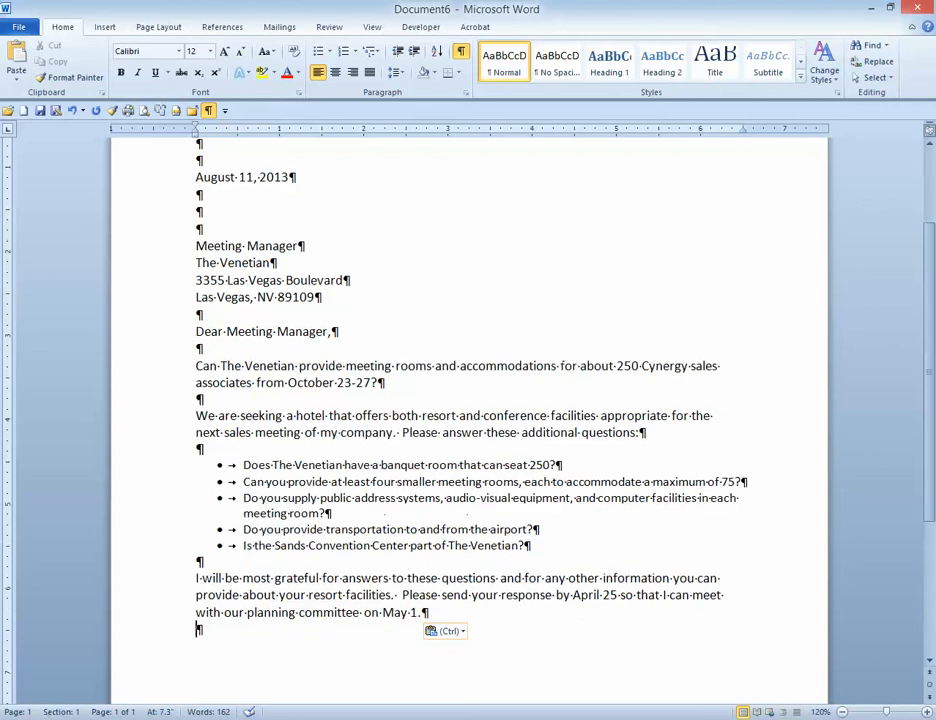
key("Return")
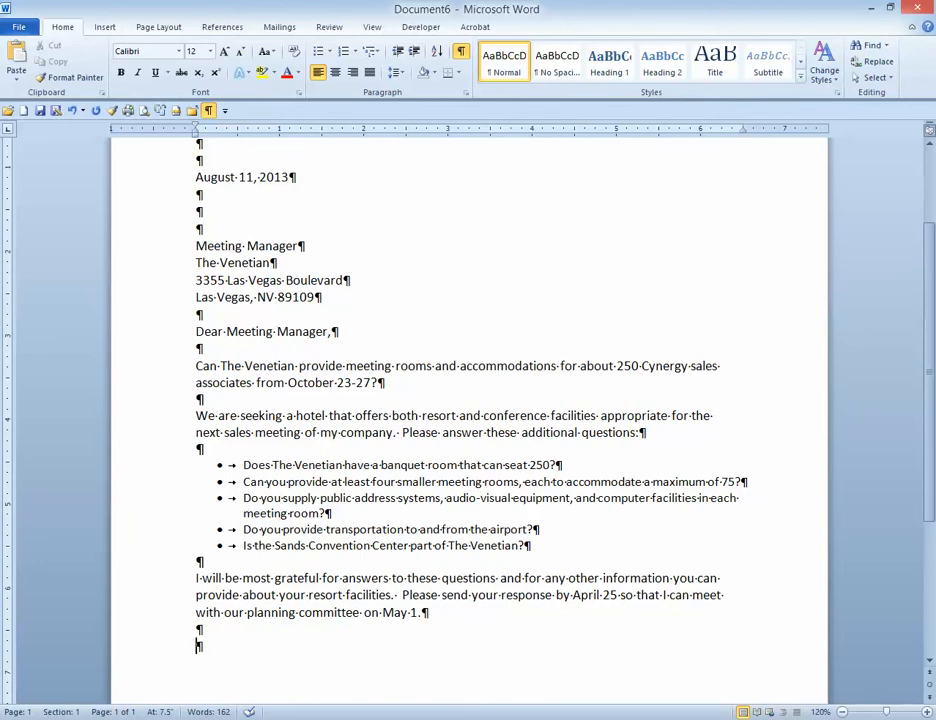
type("Sincerely,")
key("Return")
key("Return")
key("Return")
key("Return")
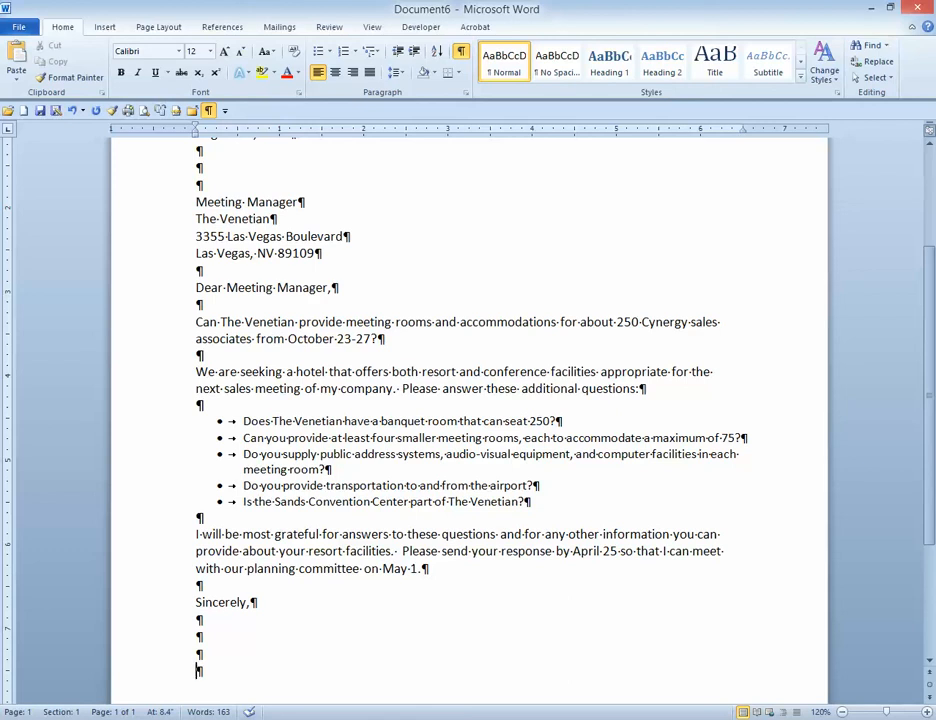
type("Your Name")
key("Return")
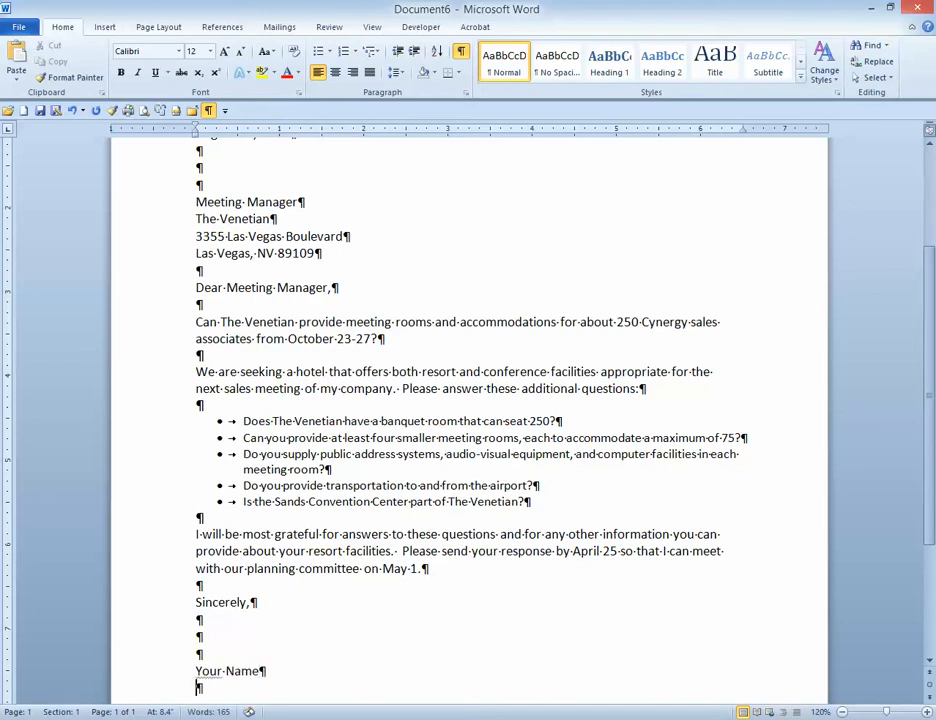
type("Your Title")
key("Return")
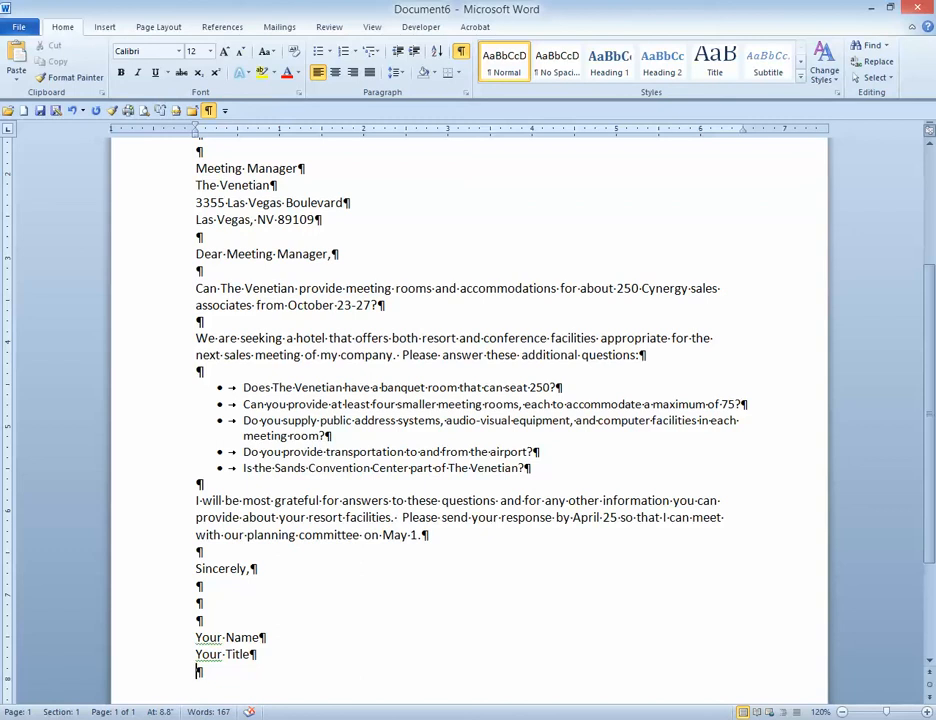
- Add the enclosure notation "encl (3)" one blank line below the title line
key("Return")
type("enc")
type("l")
key("ctrl+z")
type("(3)")
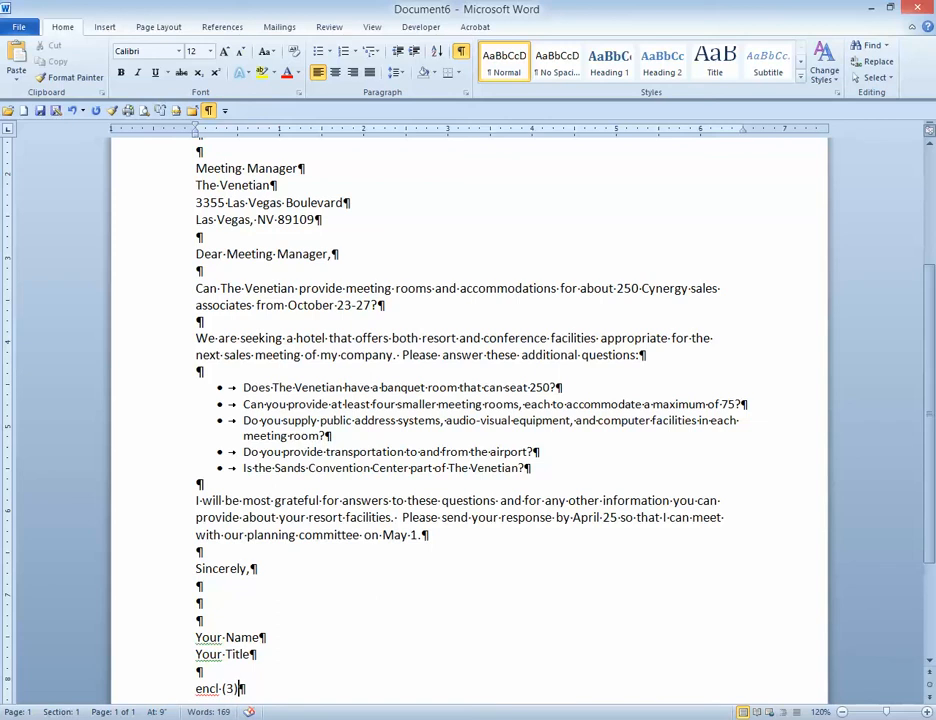
- Review the finished letter from the date down and hide the paragraph marks
scroll(468, 420, "up", 1)
scroll(468, 420, "up", 4)
scroll(468, 420, "down", 3)
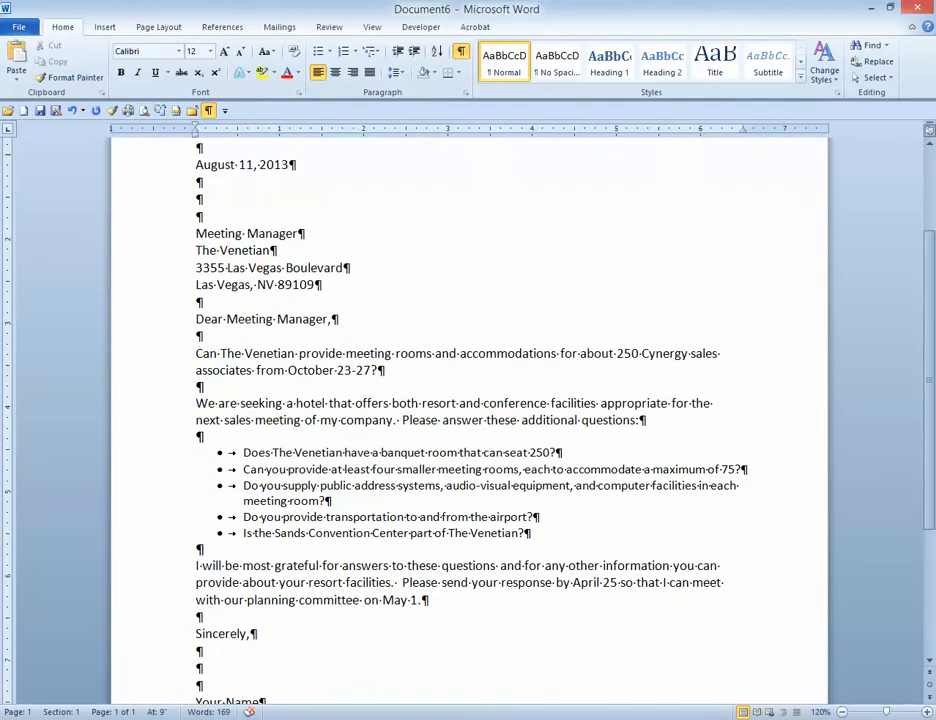
scroll(468, 420, "up", 1)
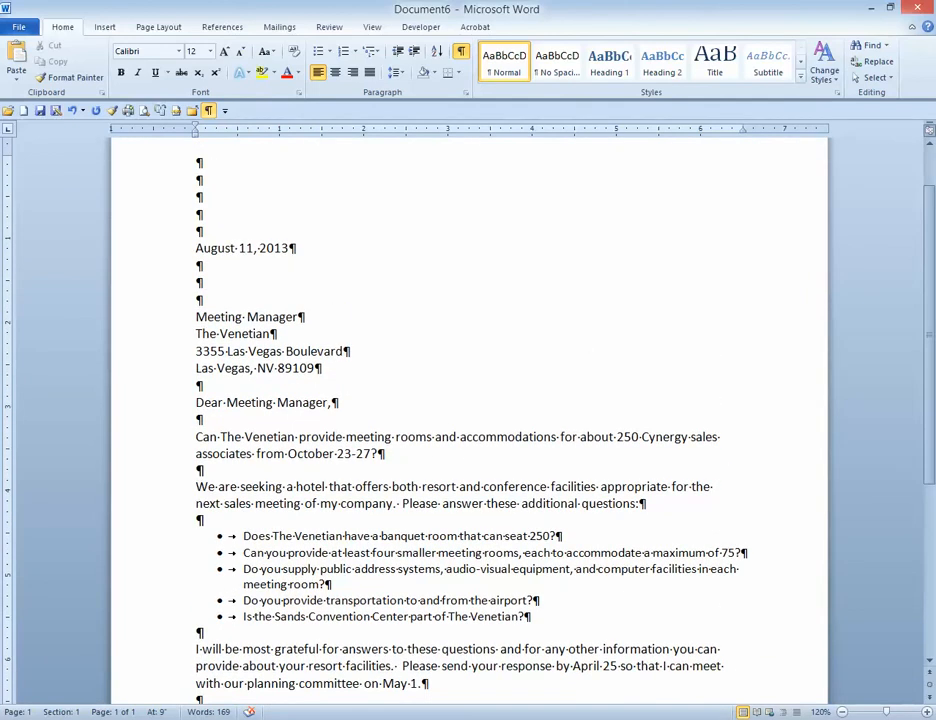
left_click(209, 110)
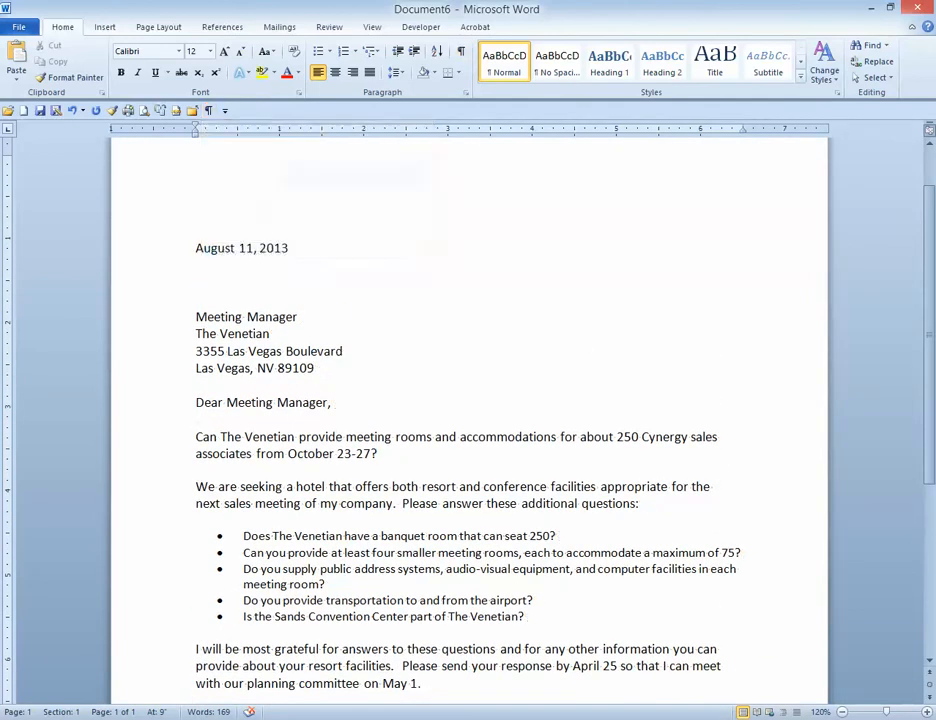